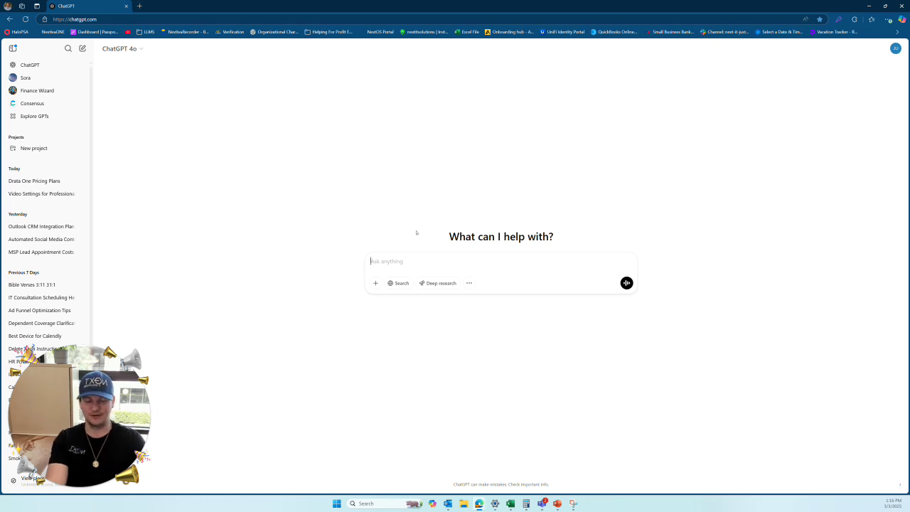
# Send the prompt 'please write me a IT poem to make me feel happy today'
pyautogui.write('pleas')
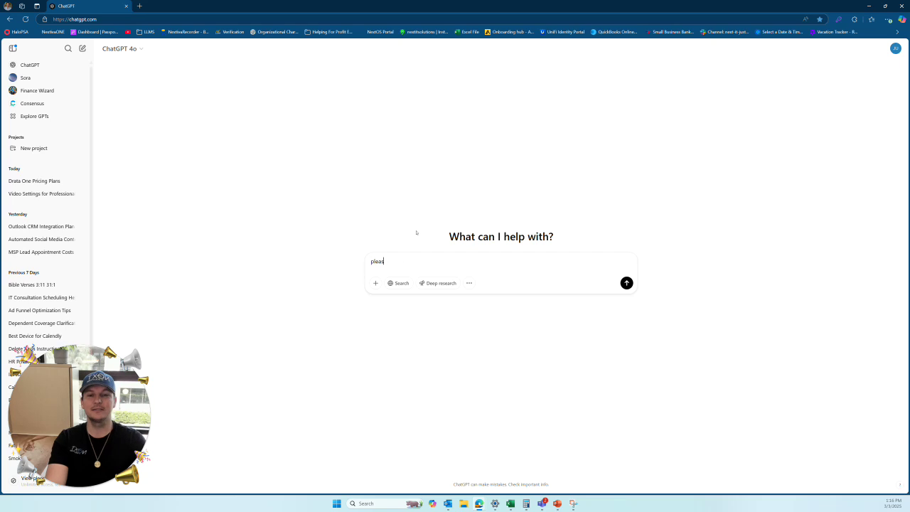
pyautogui.write('e write me a l')
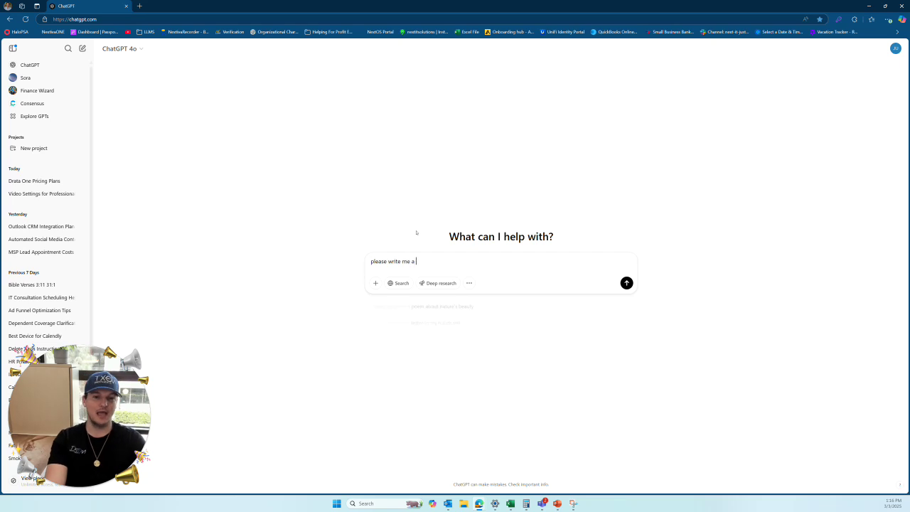
pyautogui.write('T poem')
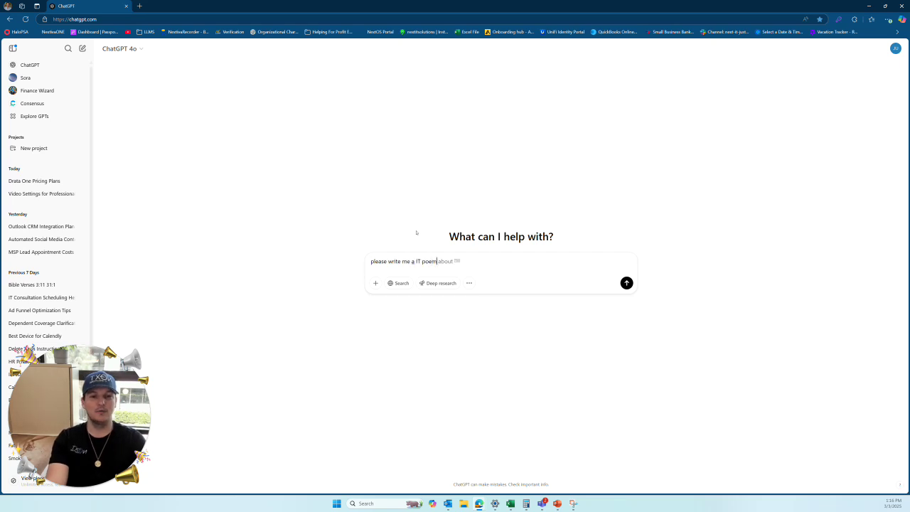
pyautogui.write(' to make me feel happy today')
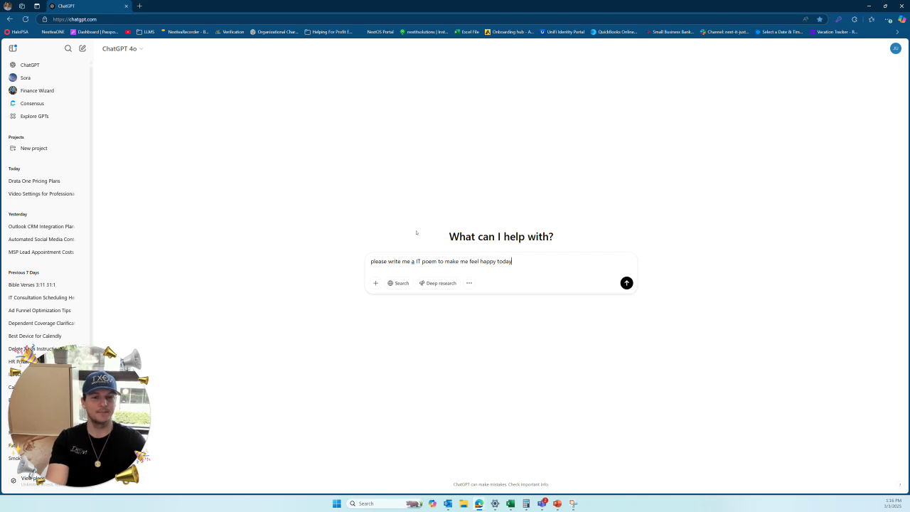
pyautogui.press('Return')
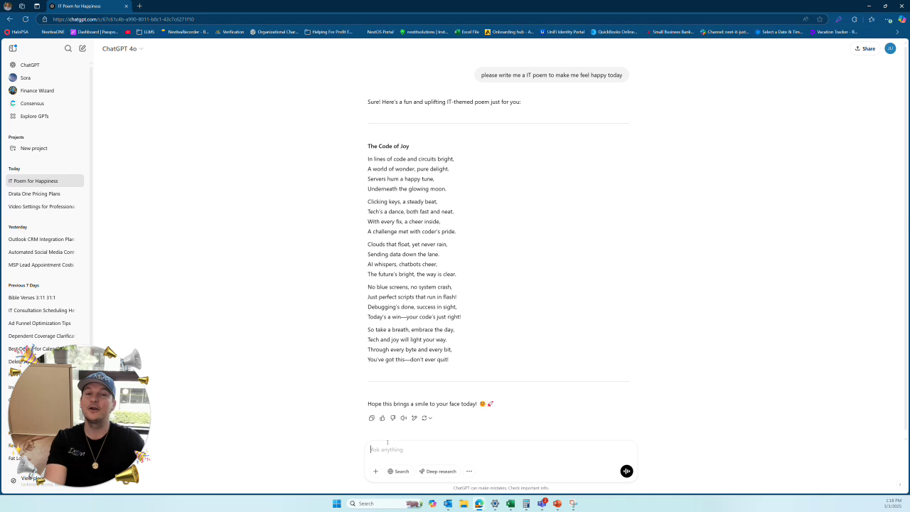
# Draft a follow-up asking for the poem as dark, funny Poe haiku aboard a ship to Japan, knowing Elon Musk
pyautogui.write('Now ')
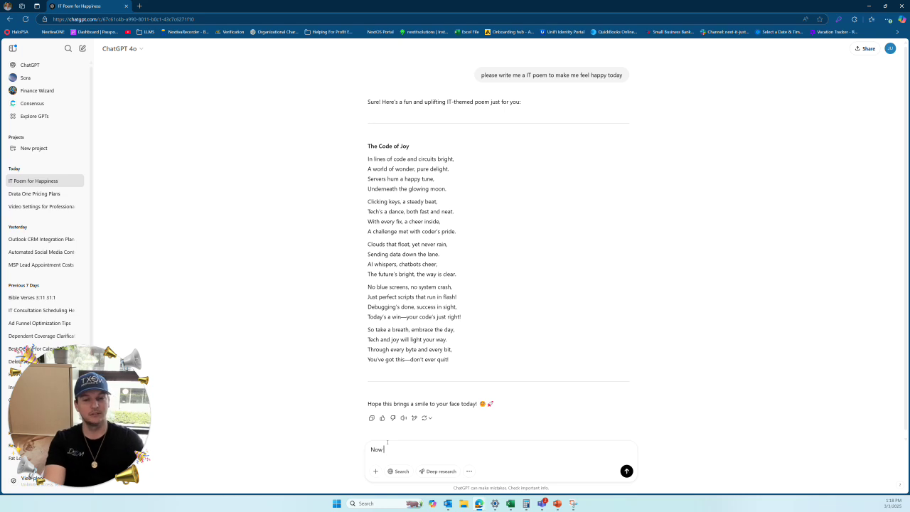
pyautogui.write('write this to m')
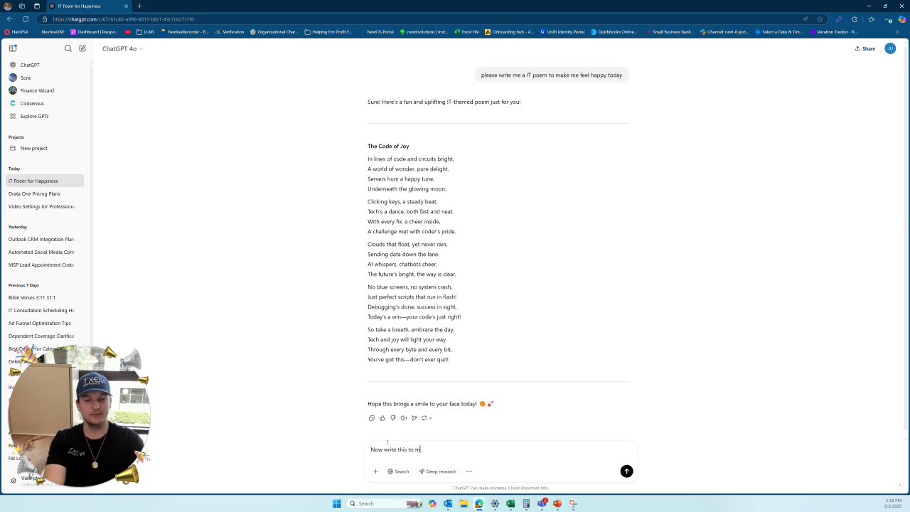
pyautogui.write('e as if you ')
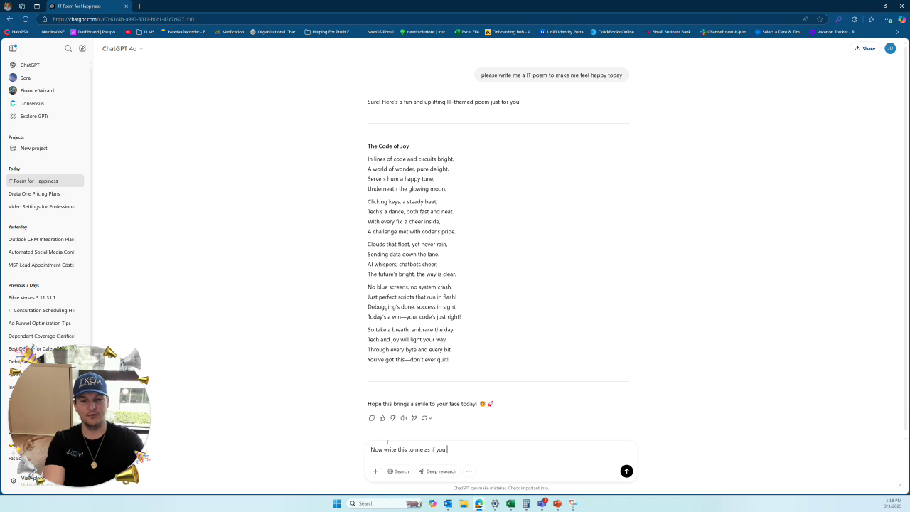
pyautogui.write('were edgar alla')
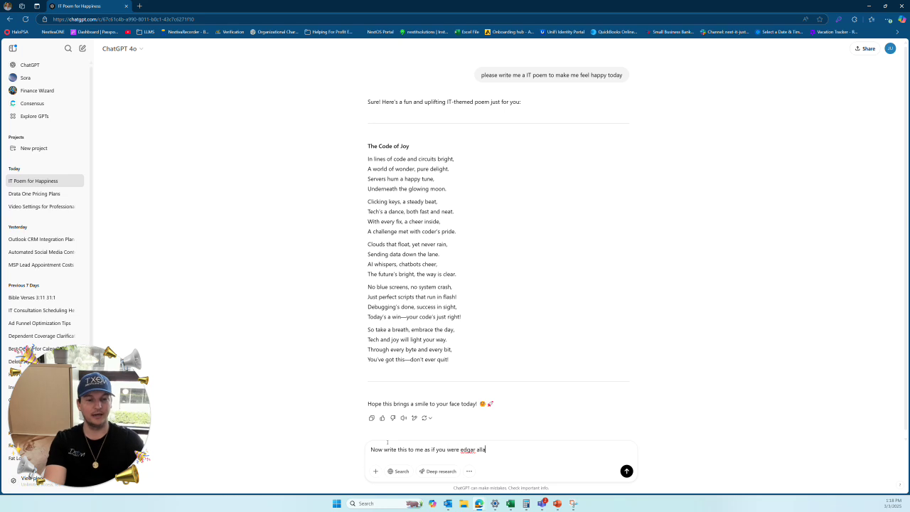
pyautogui.write('n poe,')
pyautogui.press('BackSpace')
pyautogui.write('.')
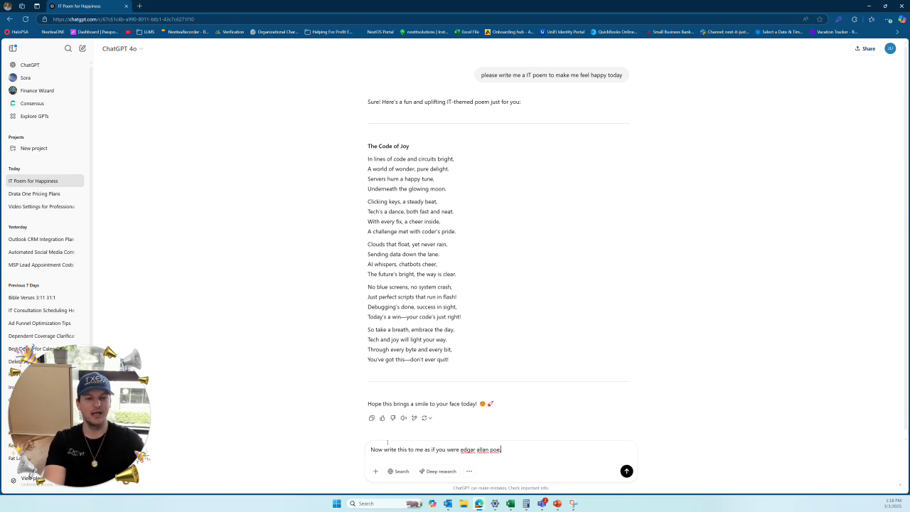
pyautogui.press('BackSpace')
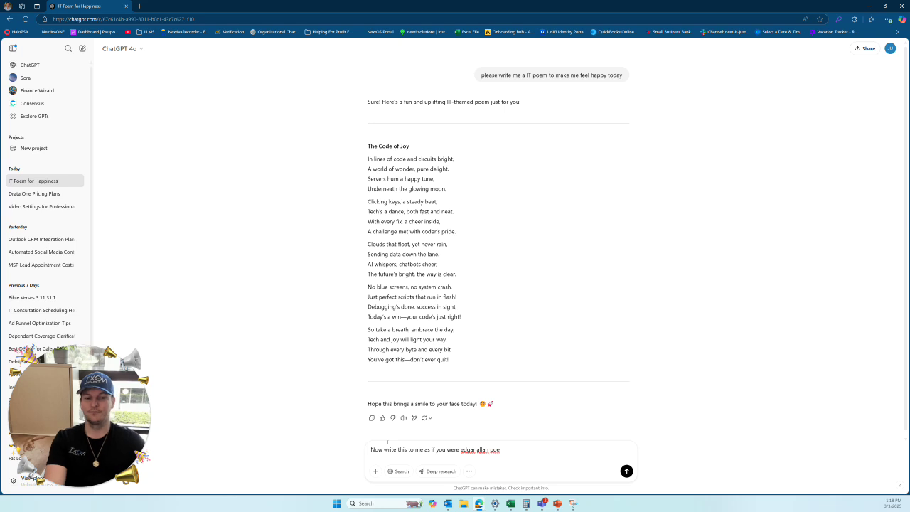
pyautogui.write('when he ')
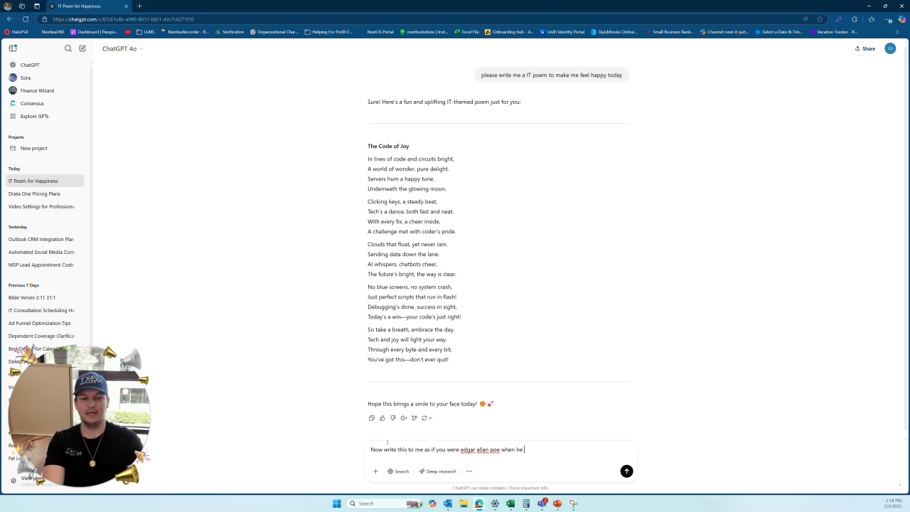
pyautogui.write('is on a ')
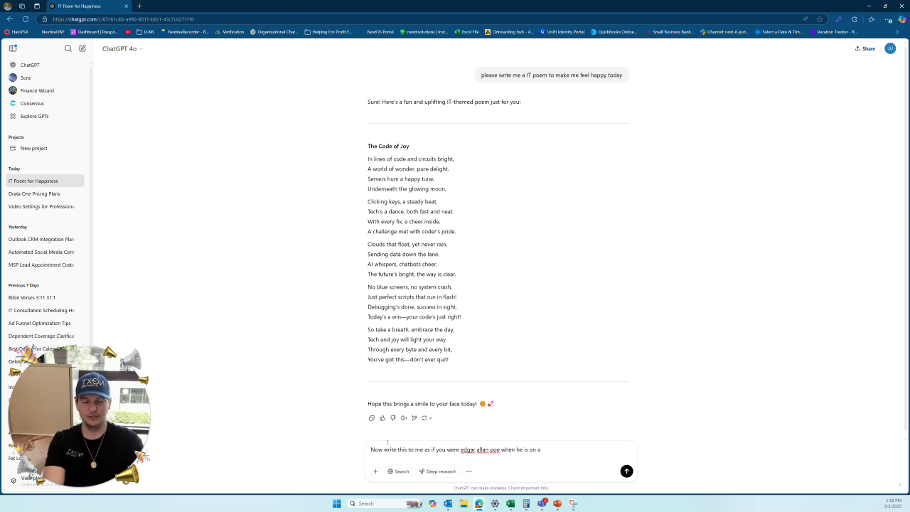
pyautogui.write('ship to japa')
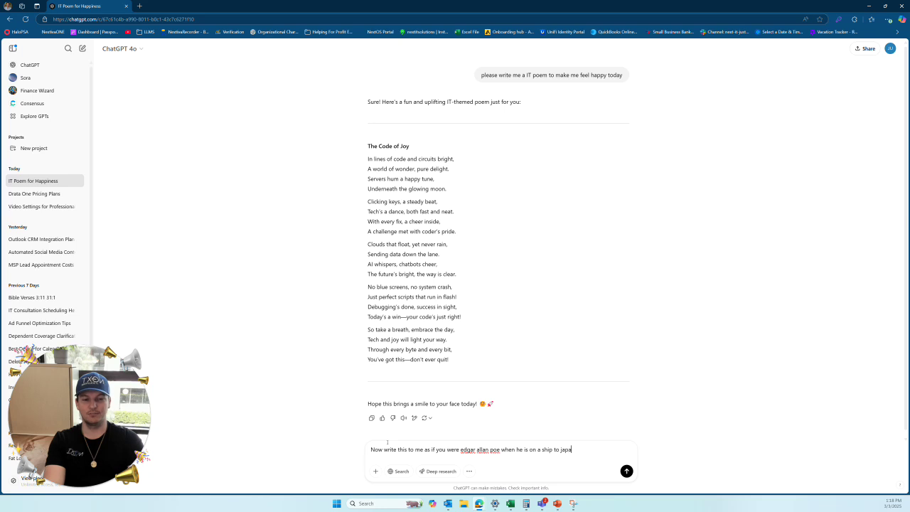
pyautogui.write('n')
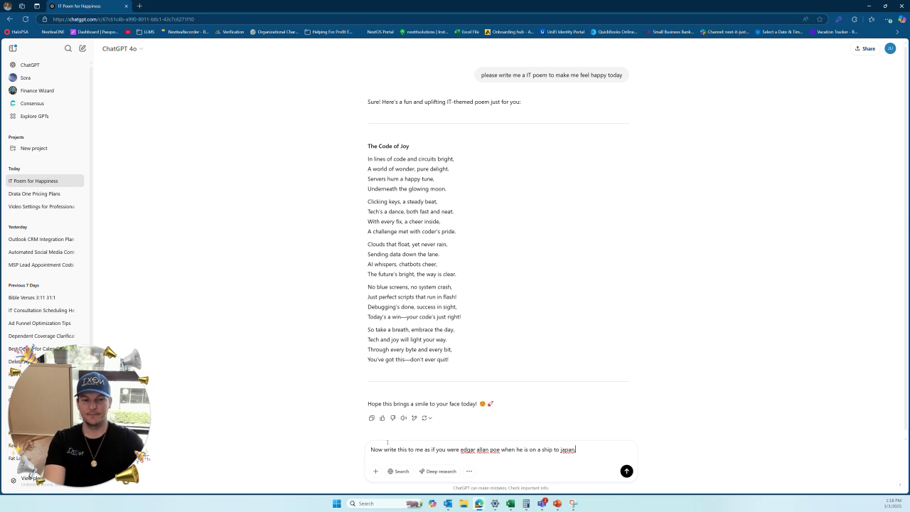
pyautogui.write(', so he ')
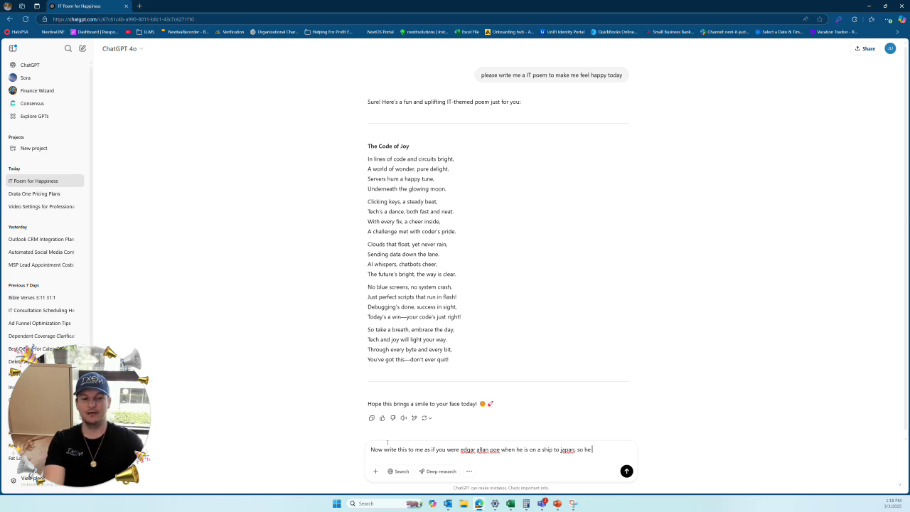
pyautogui.write('feels a little')
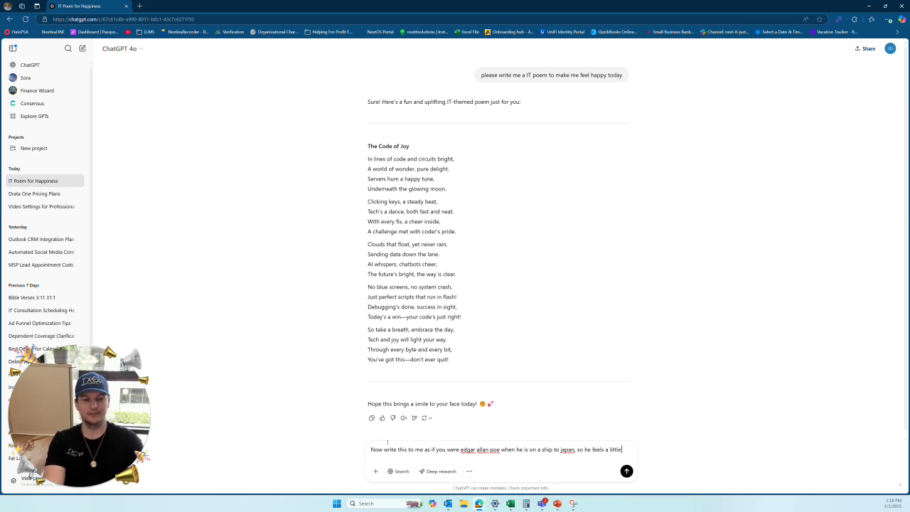
pyautogui.write(' enlighte')
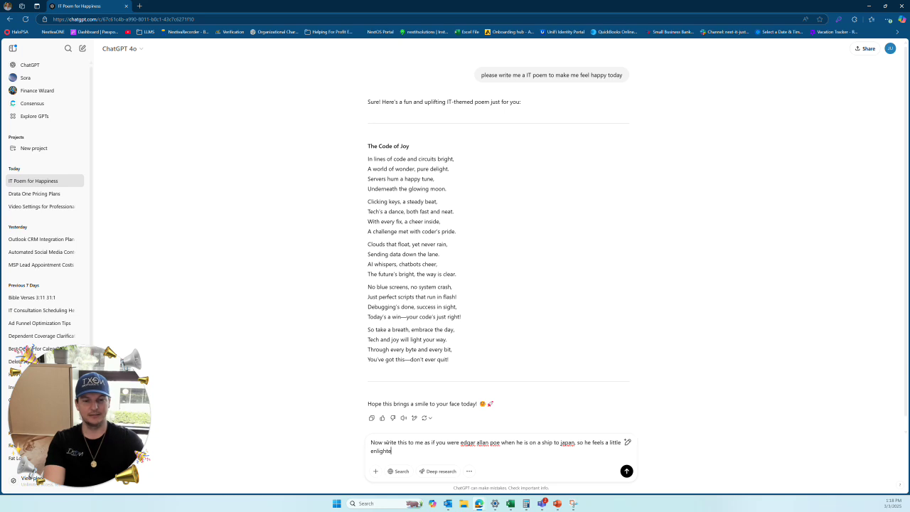
pyautogui.write('ned to write in')
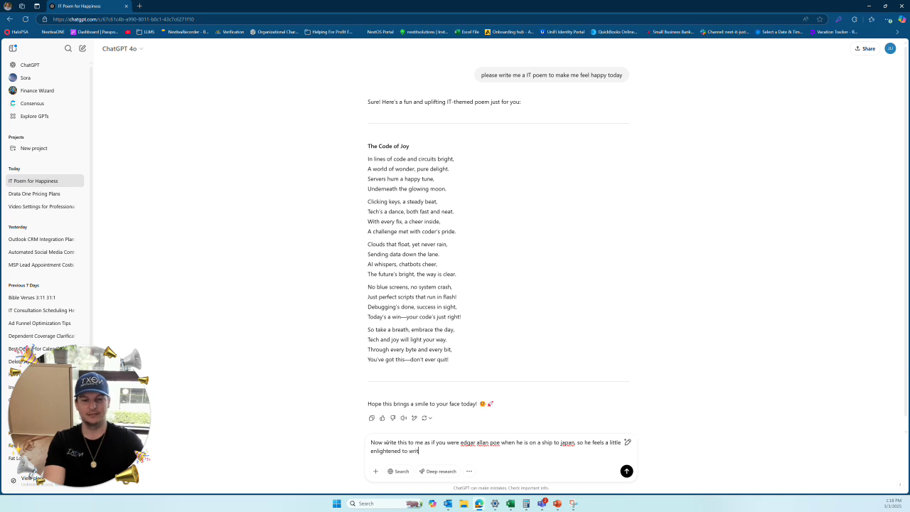
pyautogui.press('BackSpace')
pyautogui.press('BackSpace')
pyautogui.write('t in the form of haikua')
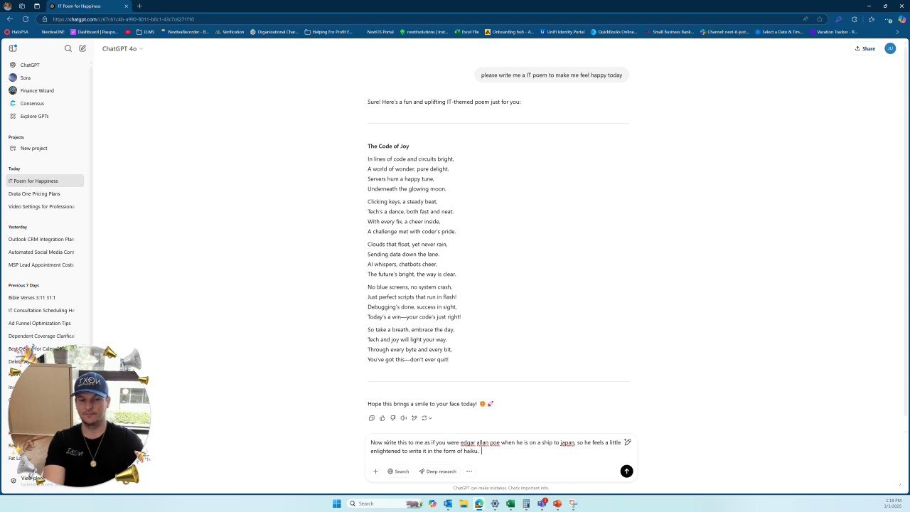
pyautogui.write('Make it')
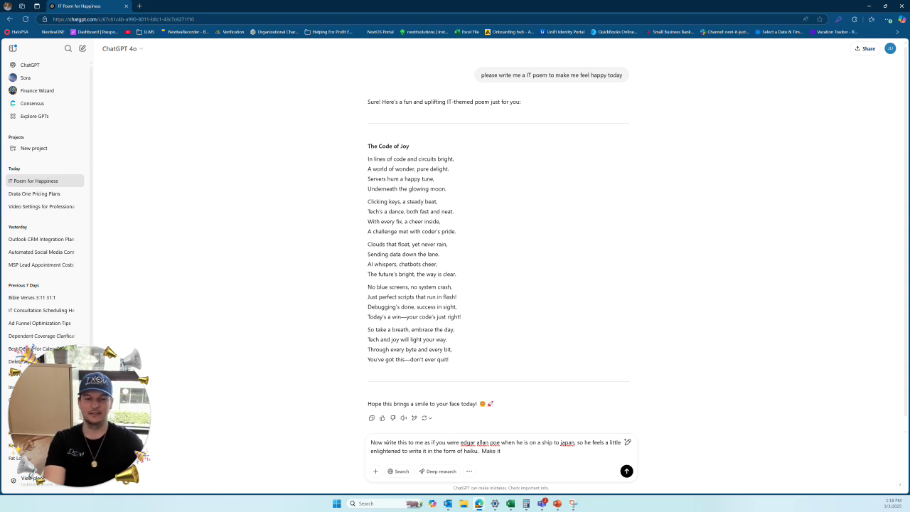
pyautogui.write('dark, funny an')
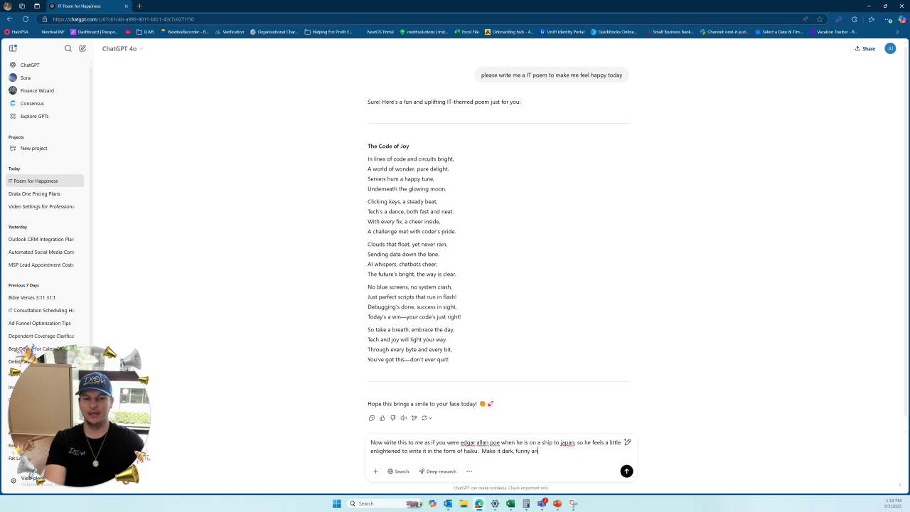
pyautogui.write('d somehow he n')
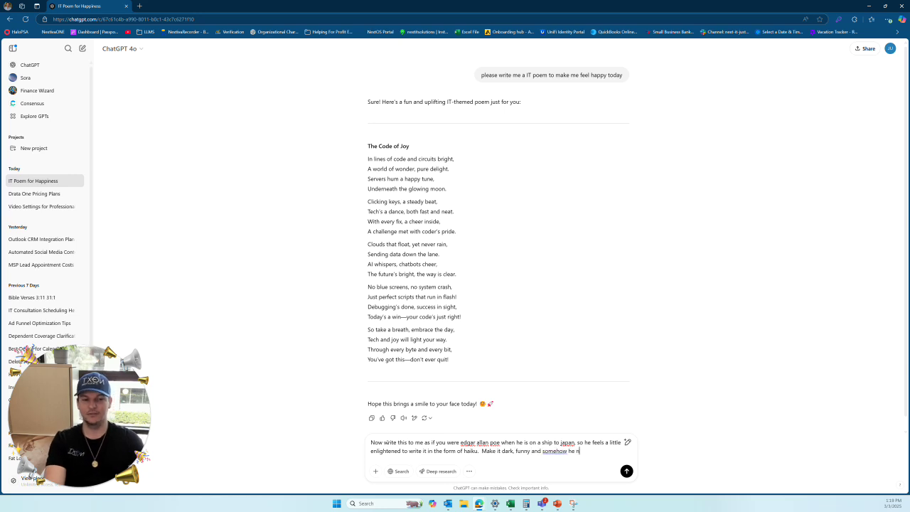
pyautogui.press('BackSpace')
pyautogui.write('knows who')
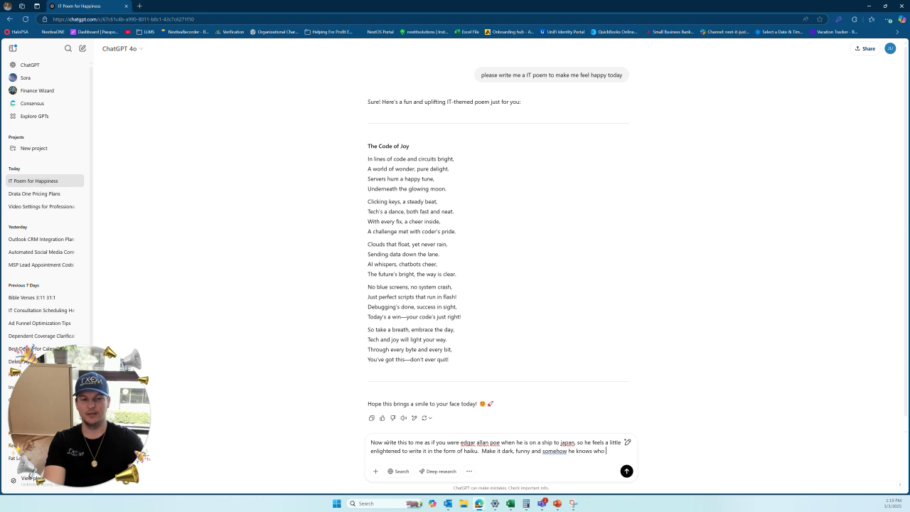
pyautogui.write('elon musk it')
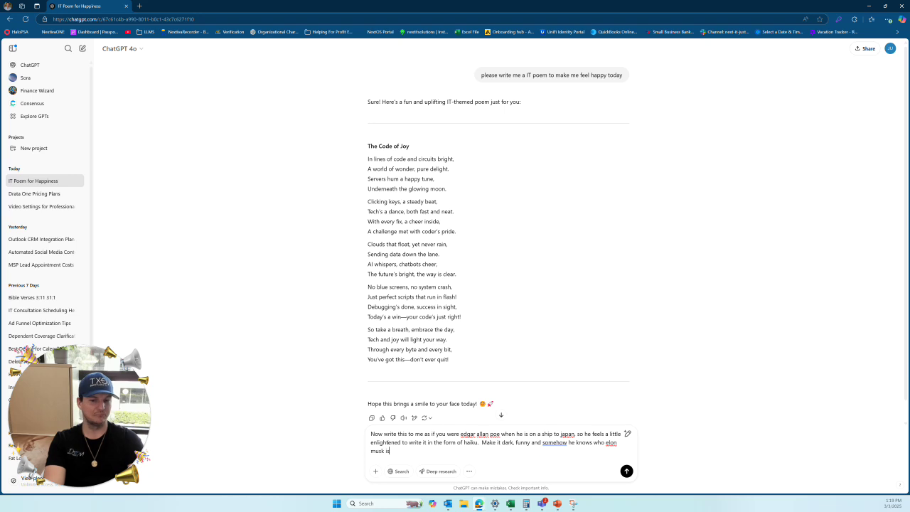
pyautogui.write('.')
# Send the Poe-style haiku request to get 'The Cryptic Code of the Deep'
pyautogui.press('Return')
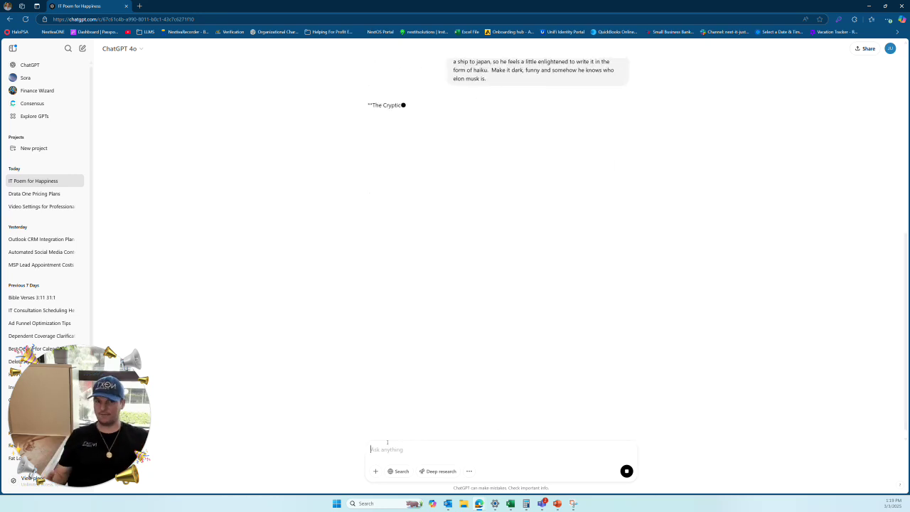